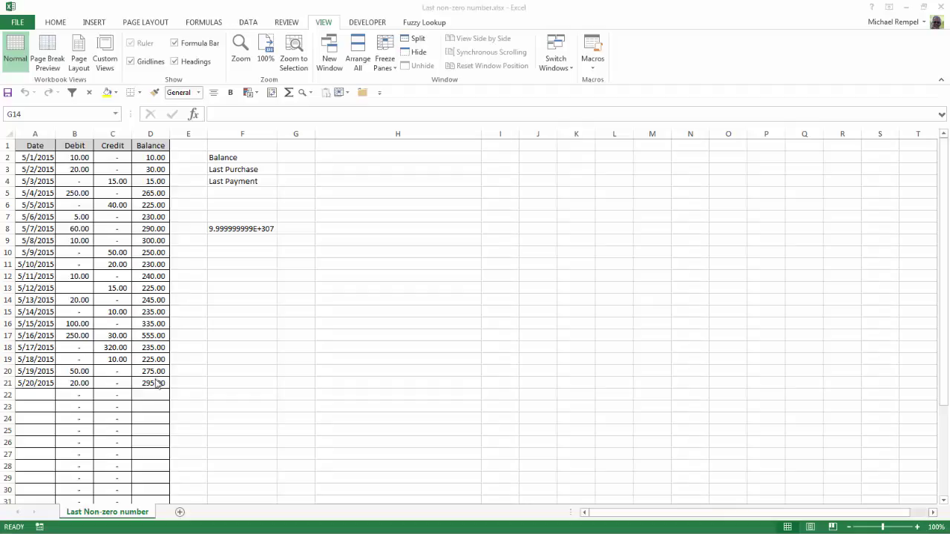
Step: Review the result cells G2:G4 and the running balance formula in D21
left_click(299, 156)
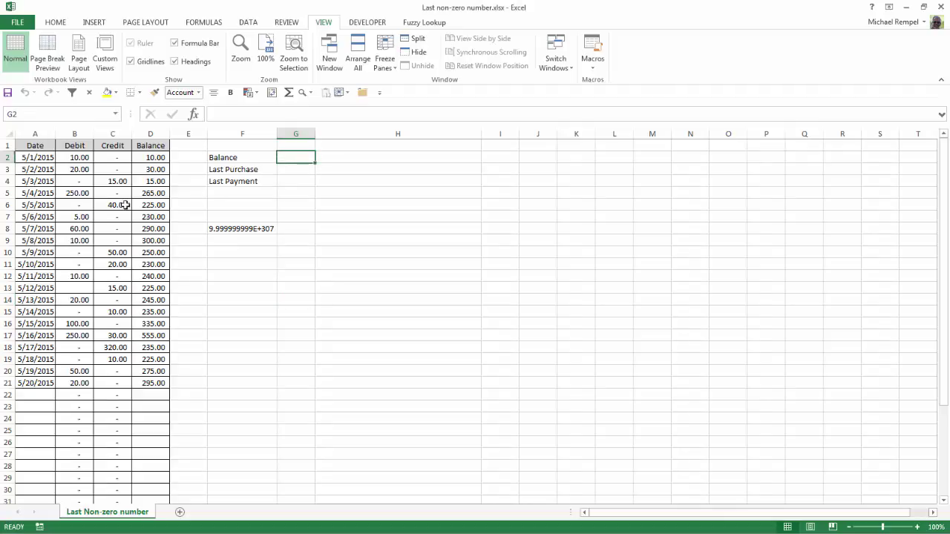
left_click(303, 170)
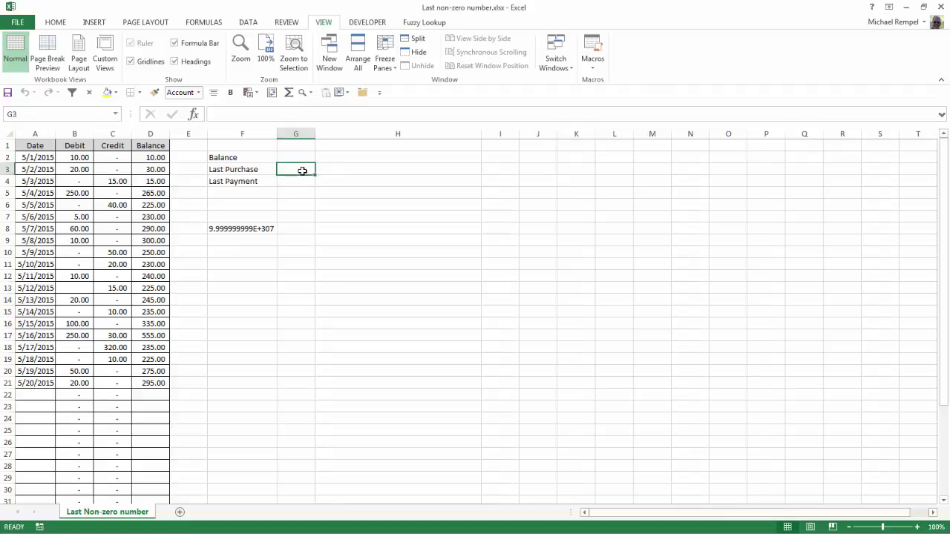
left_click(302, 181)
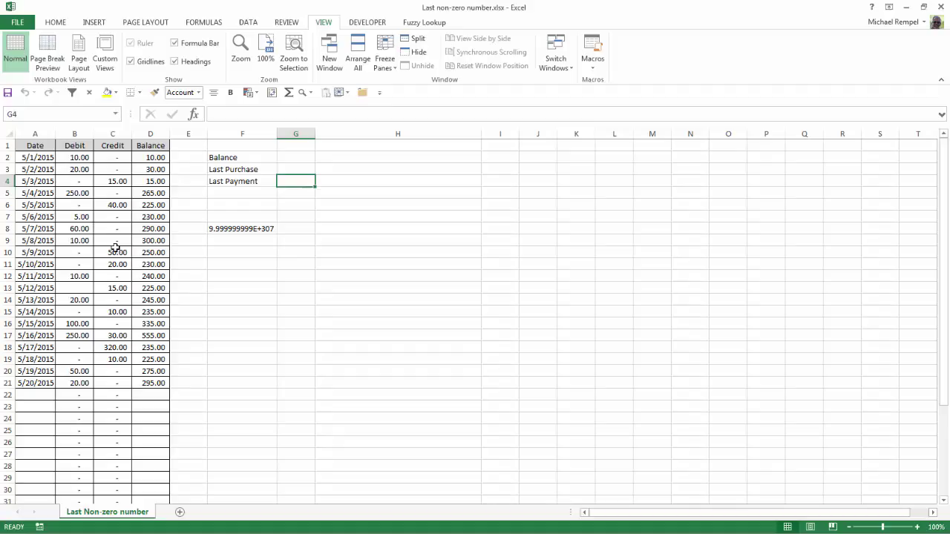
scroll(116, 248, "down", 6)
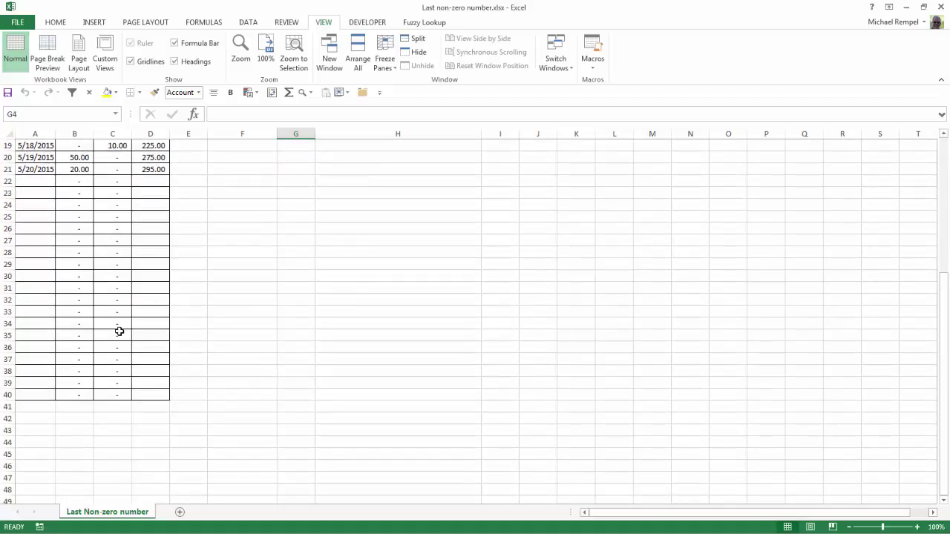
scroll(98, 294, "up", 3)
scroll(98, 294, "up", 3)
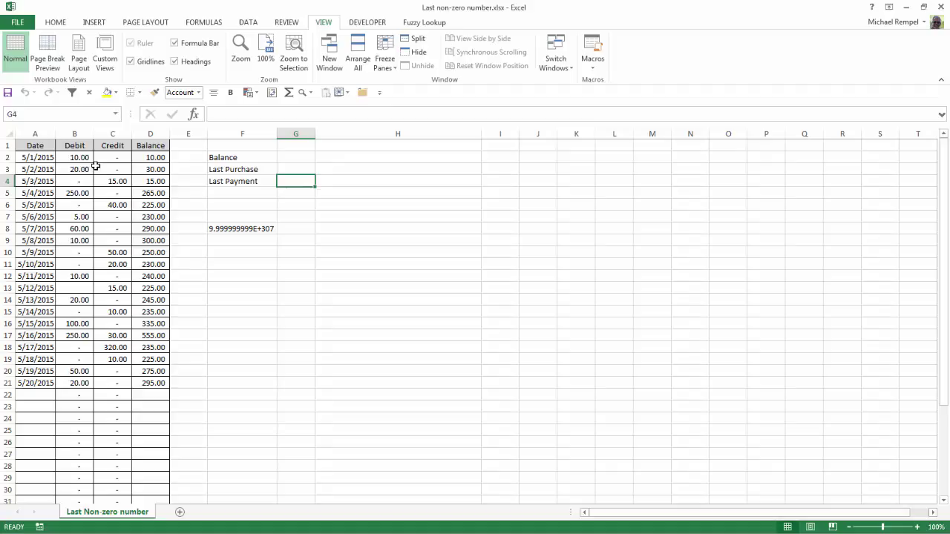
scroll(125, 292, "down", 4)
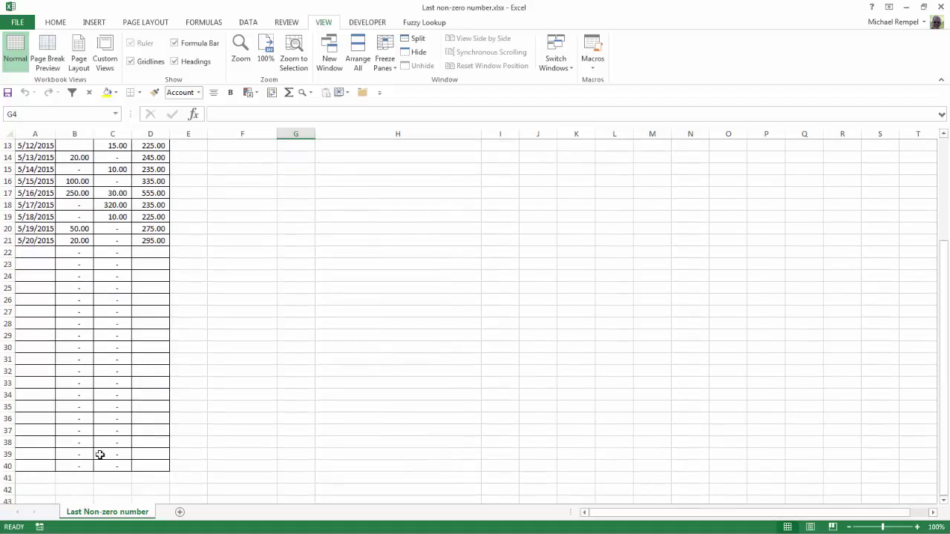
scroll(111, 405, "up", 4)
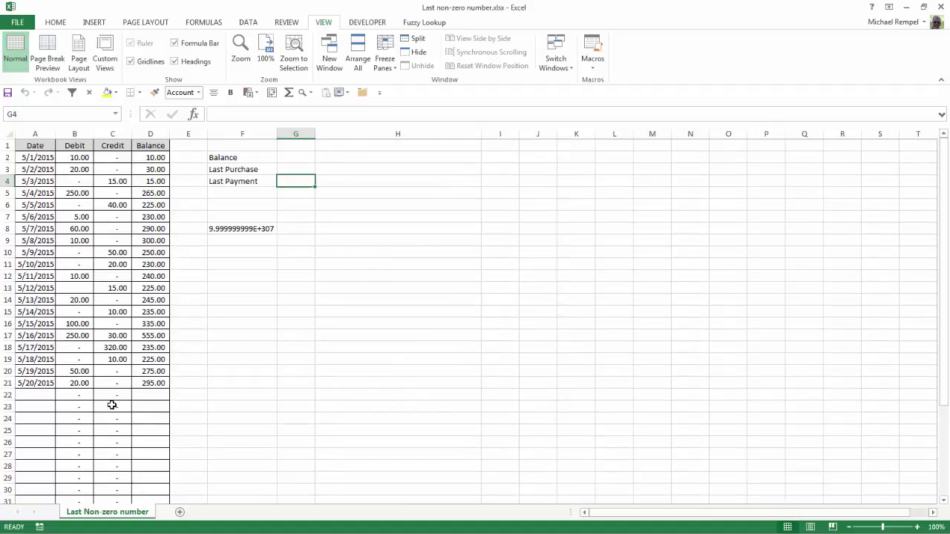
left_click(145, 383)
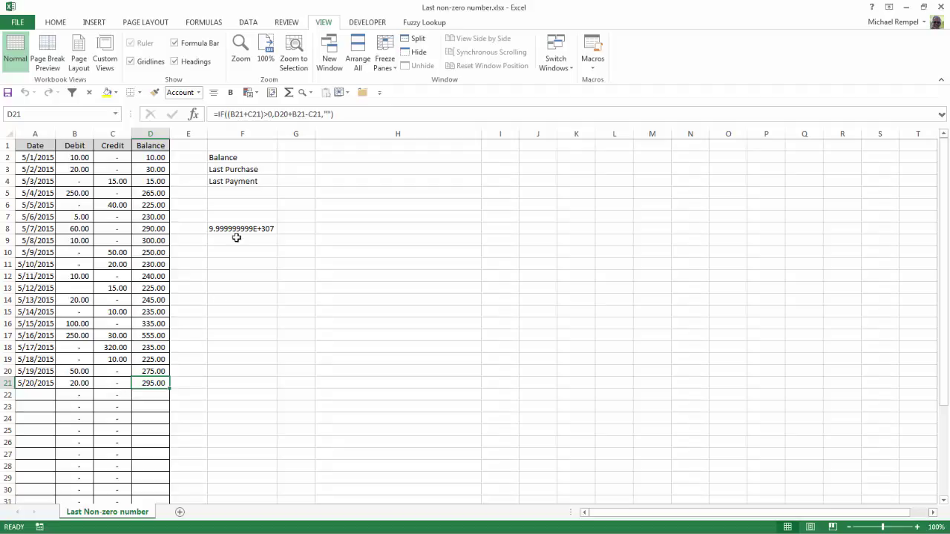
Step: Enter =LOOKUP(10000000,D:D) in G2 to return the last balance, 295.00
left_click(296, 157)
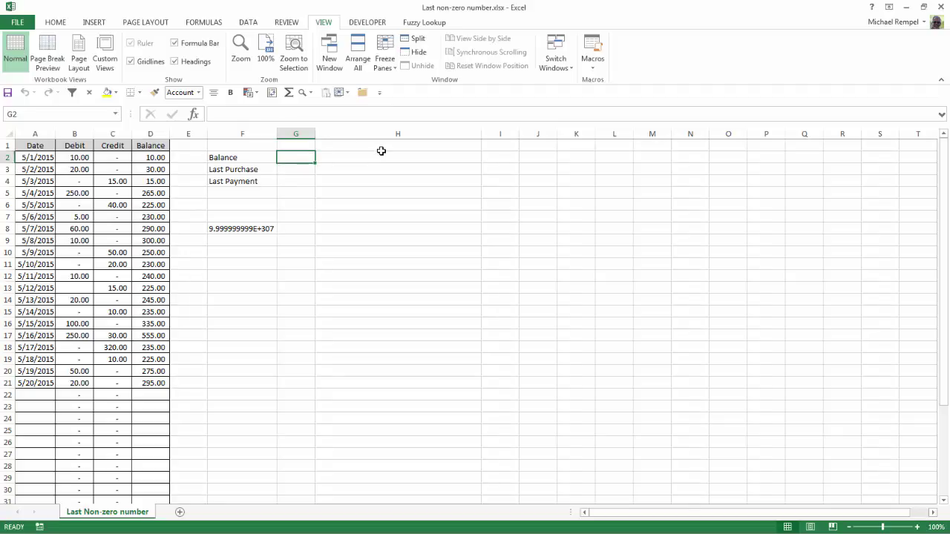
type("=loo")
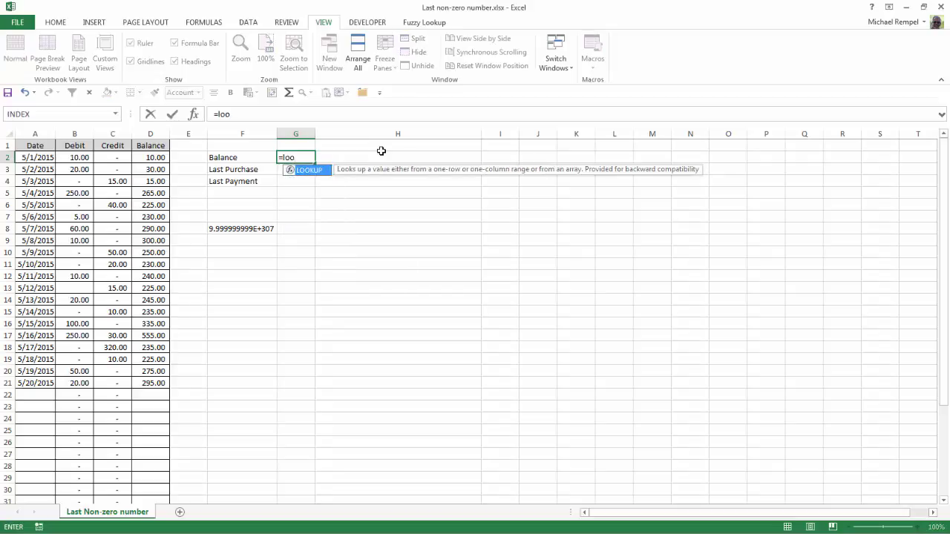
key("Tab")
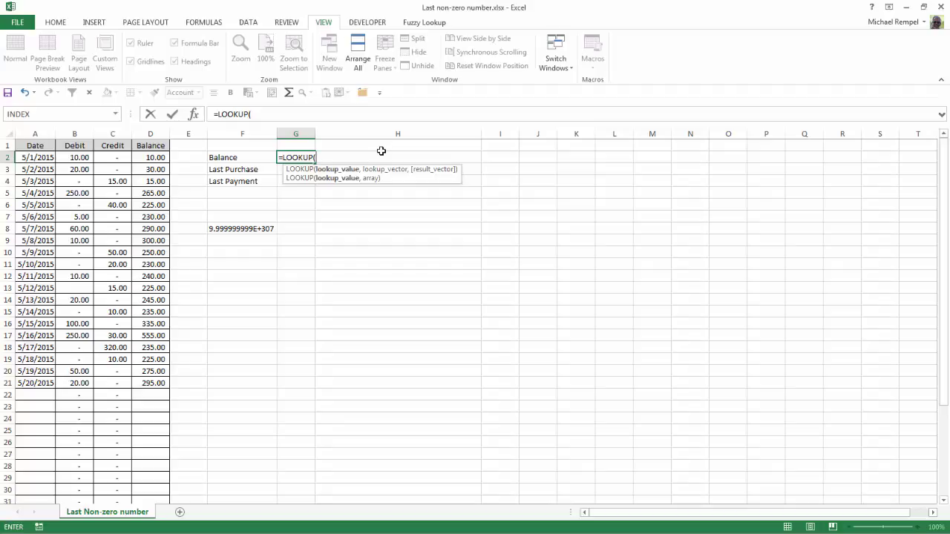
type("10000000,")
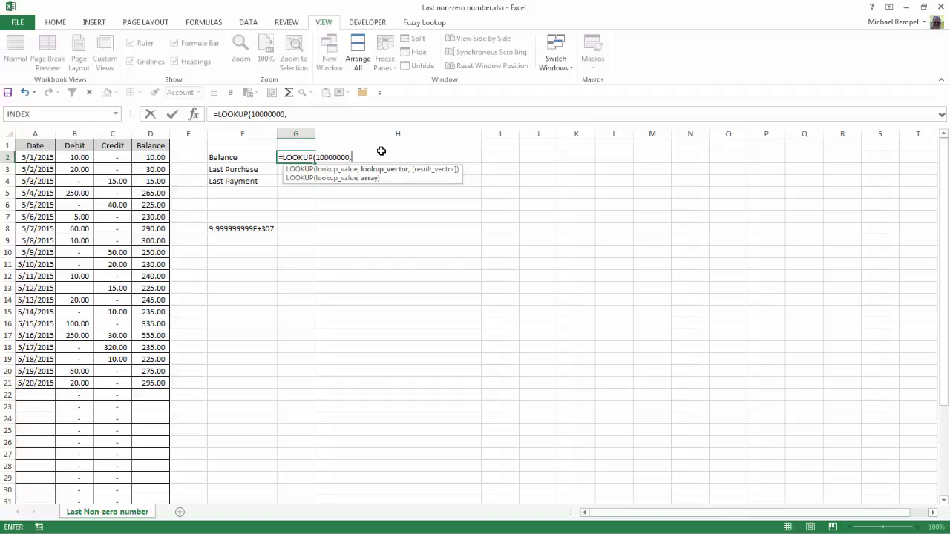
type("D:D)")
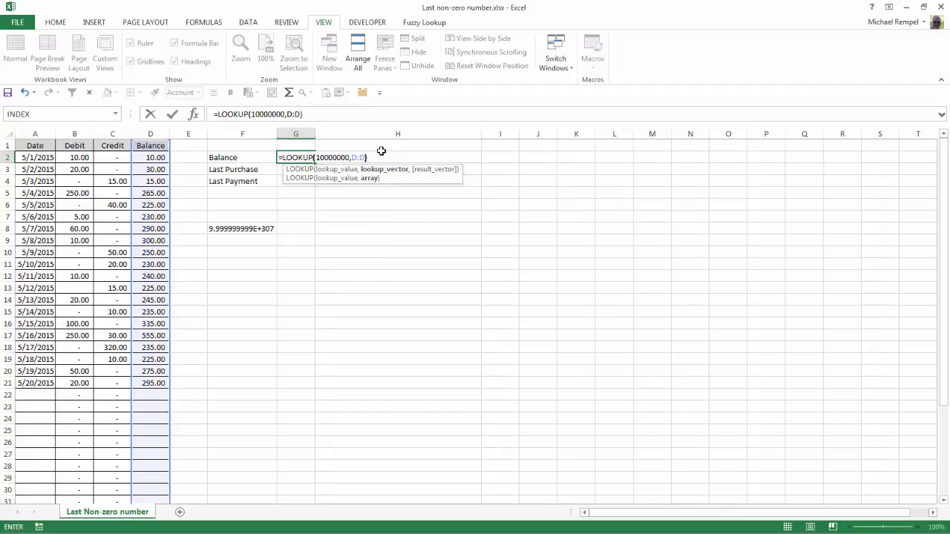
key("Return")
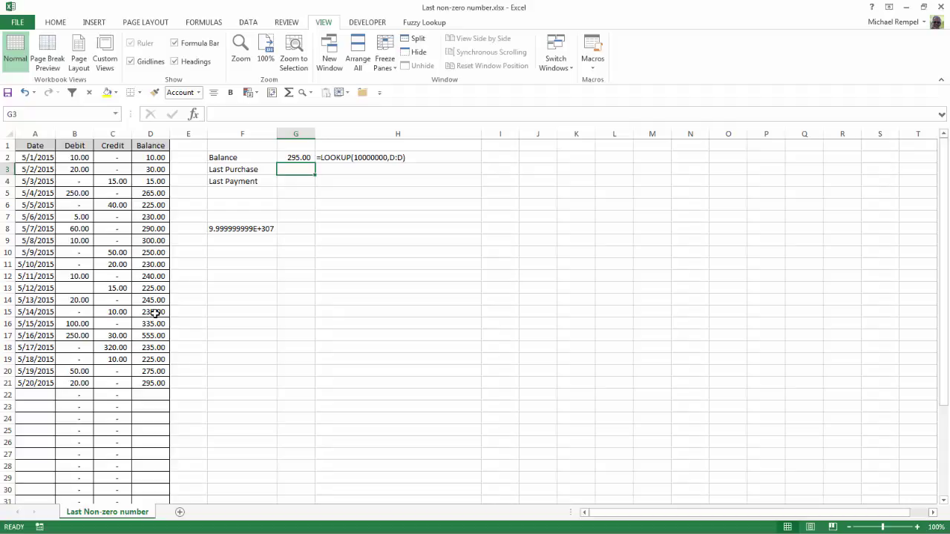
left_click(234, 229)
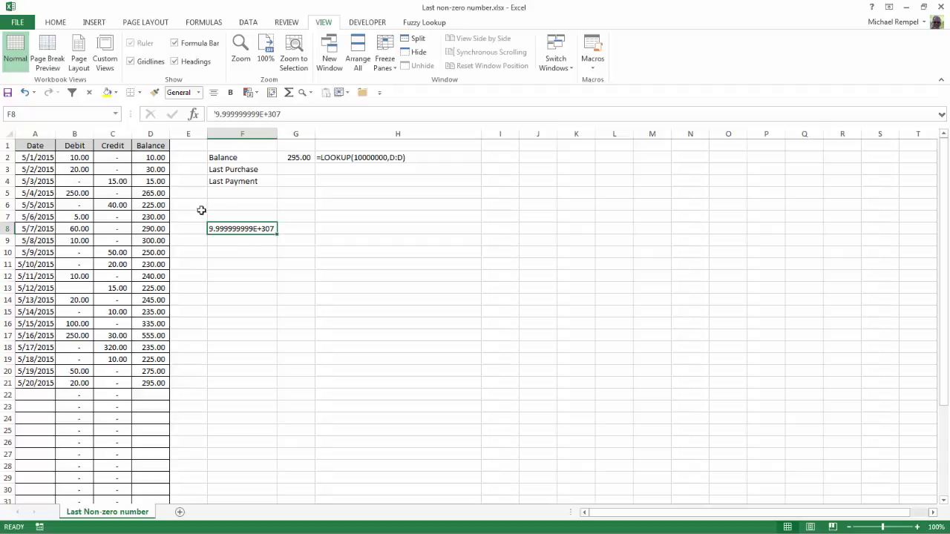
Step: Copy the G2 balance formula into the Last Purchase cell G3
left_click(299, 171)
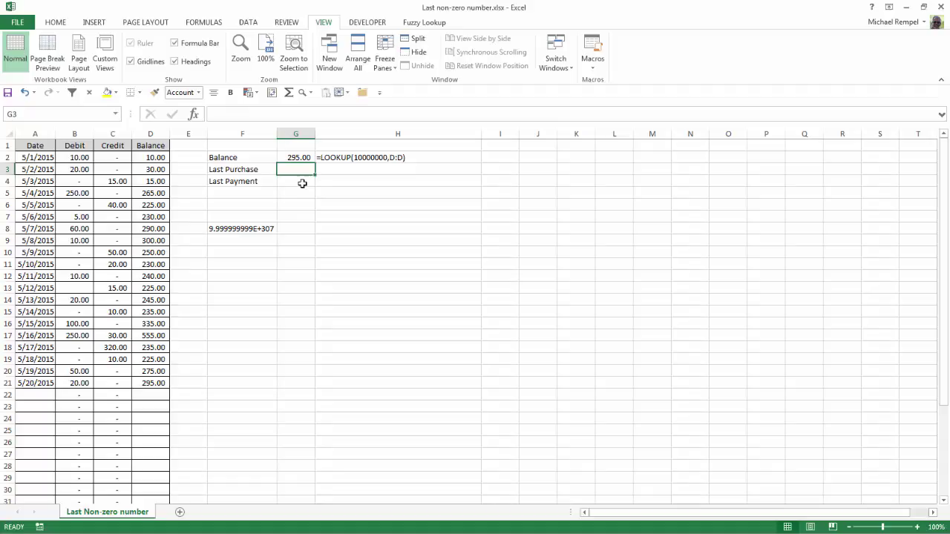
left_click(302, 181)
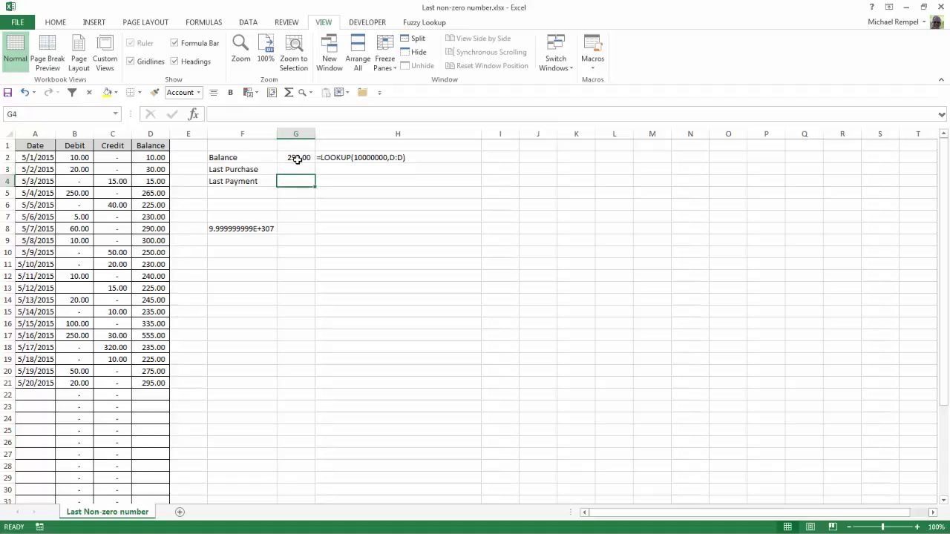
left_click(297, 159)
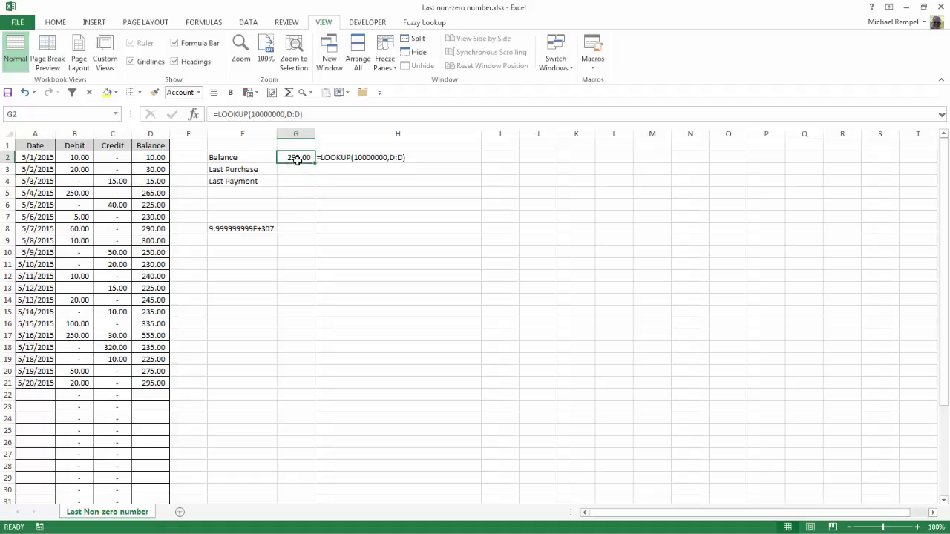
key("ctrl+c")
key("Down")
key("Return")
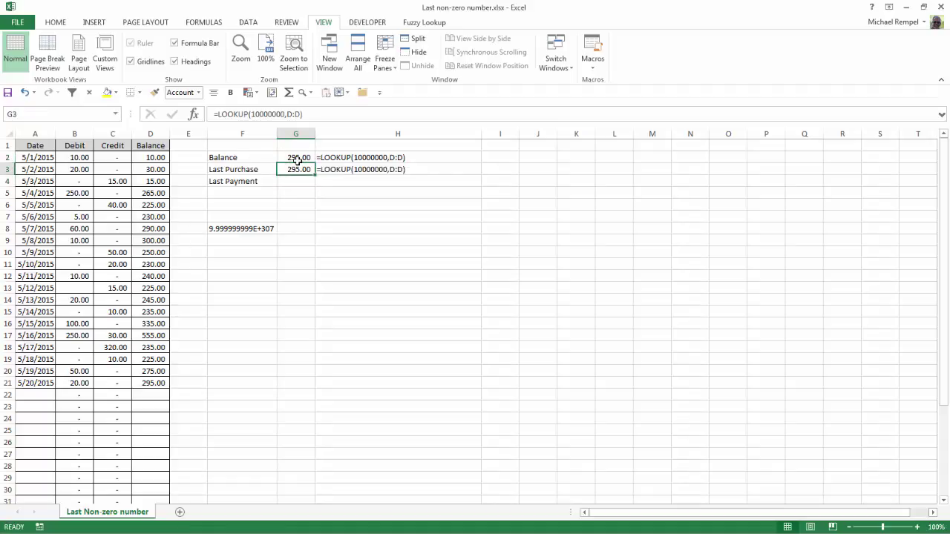
Step: Change G3's lookup range to B:B, then confirm Debit cell B40 holds 0
left_click(303, 114)
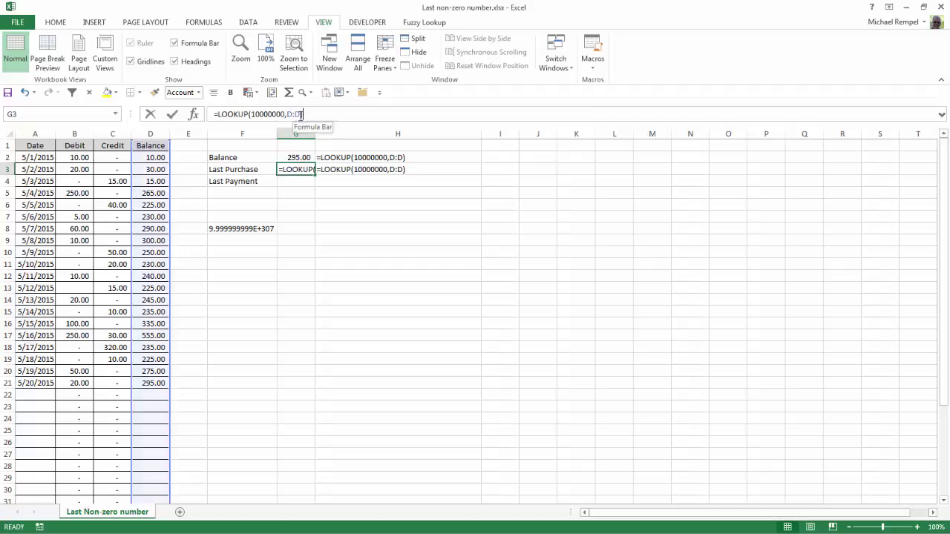
key("BackSpace")
key("BackSpace")
key("BackSpace")
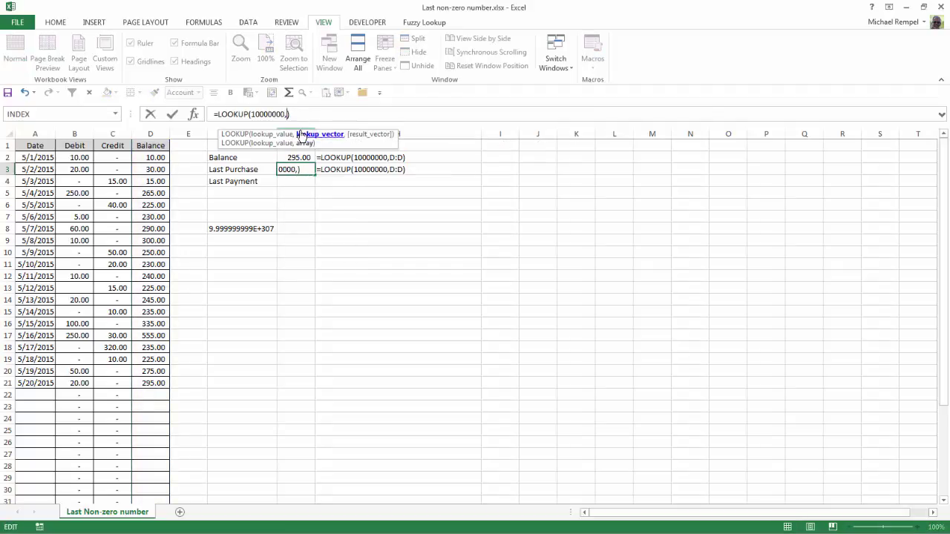
type("B:B")
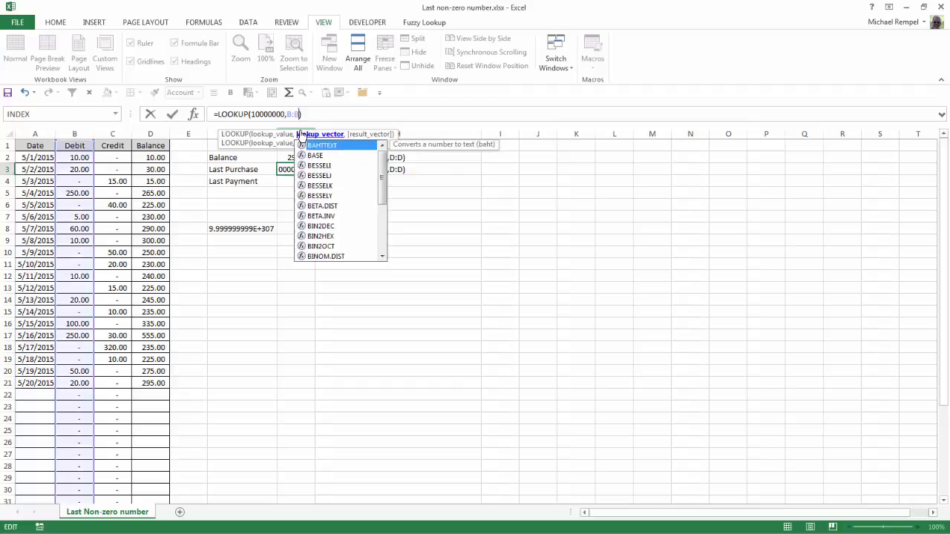
key("Return")
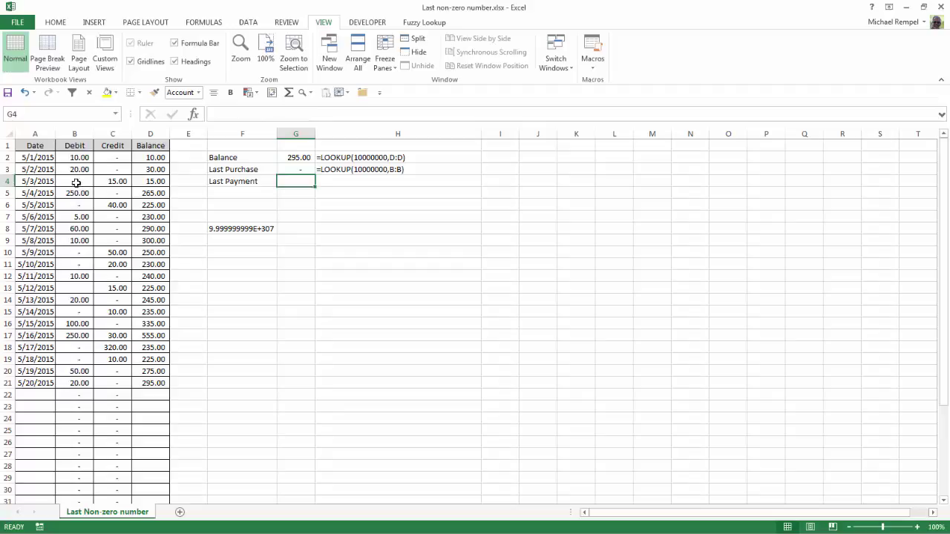
scroll(78, 176, "down", 7)
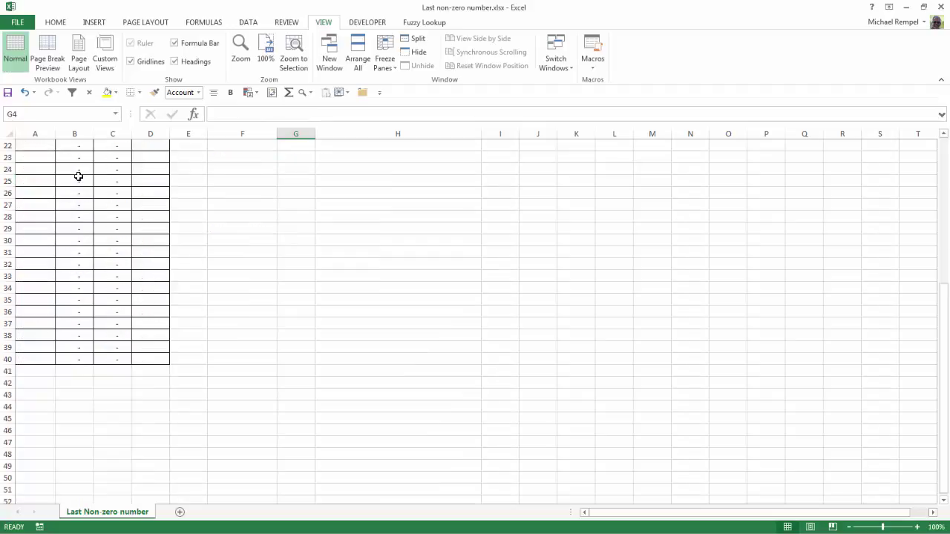
left_click(72, 362)
scroll(72, 361, "up", 7)
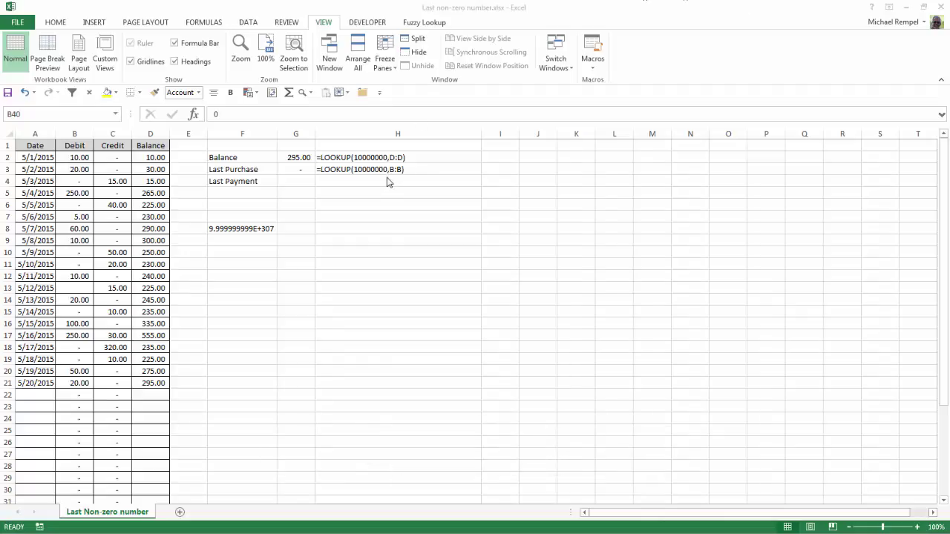
Step: Make G3 the array formula {=LOOKUP(10000000,IF(B:B<>0,B:B))}, returning 20.00
left_click(293, 168)
left_click(298, 115)
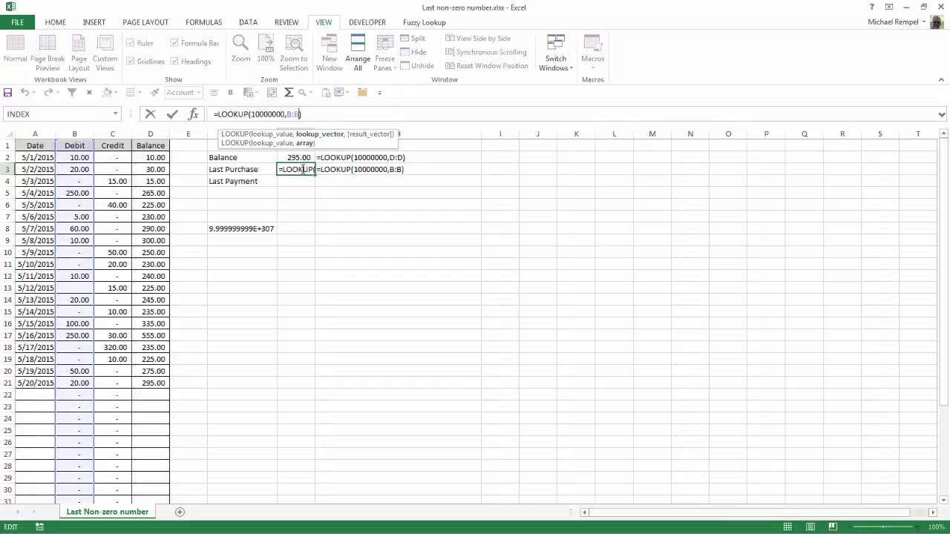
key("BackSpace")
key("BackSpace")
key("BackSpace")
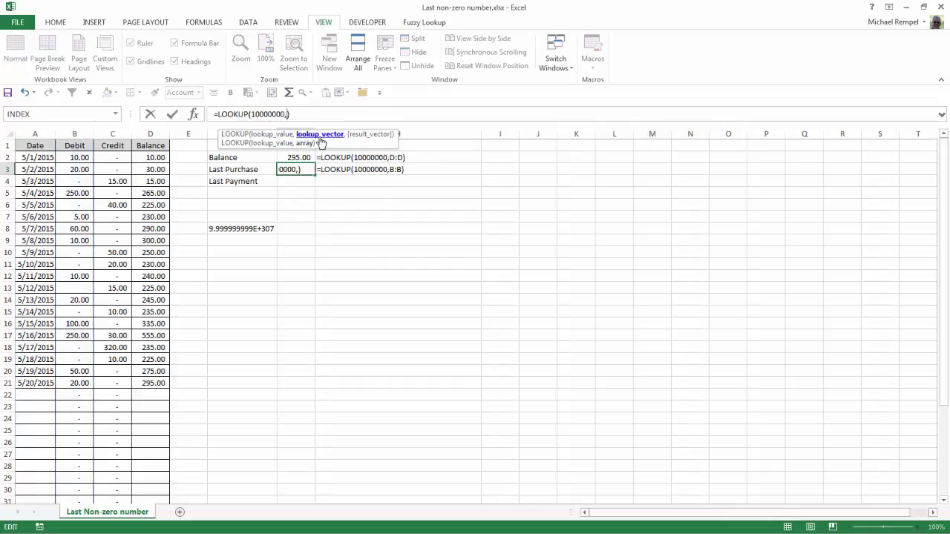
type("IF(")
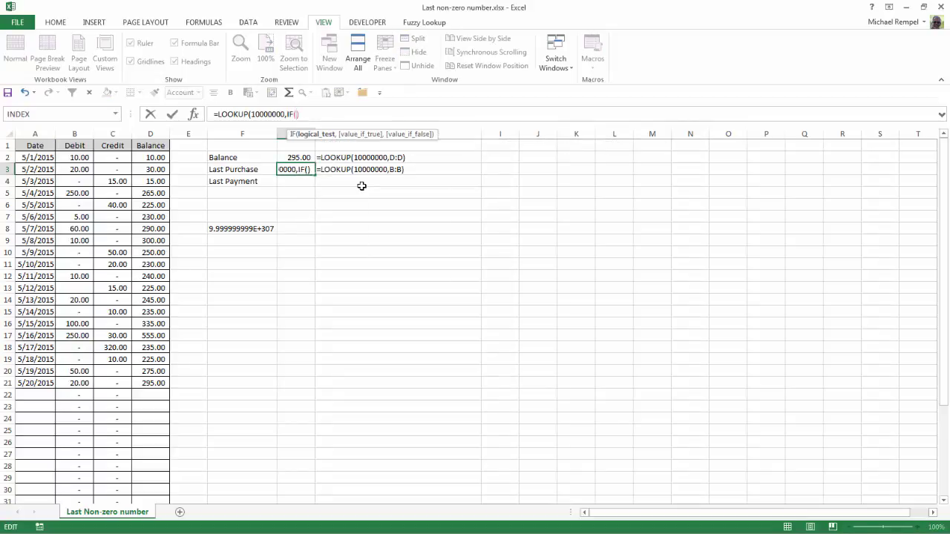
type("B:B")
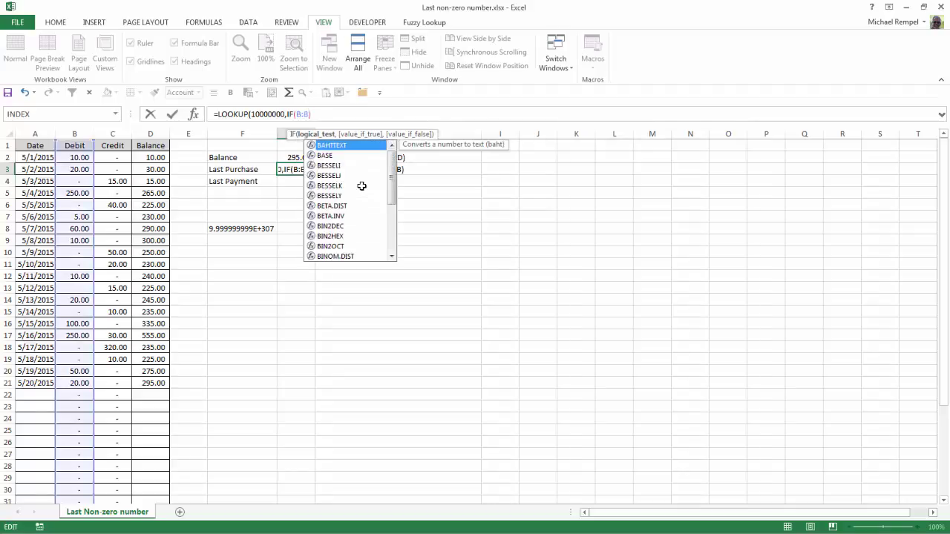
type("<>")
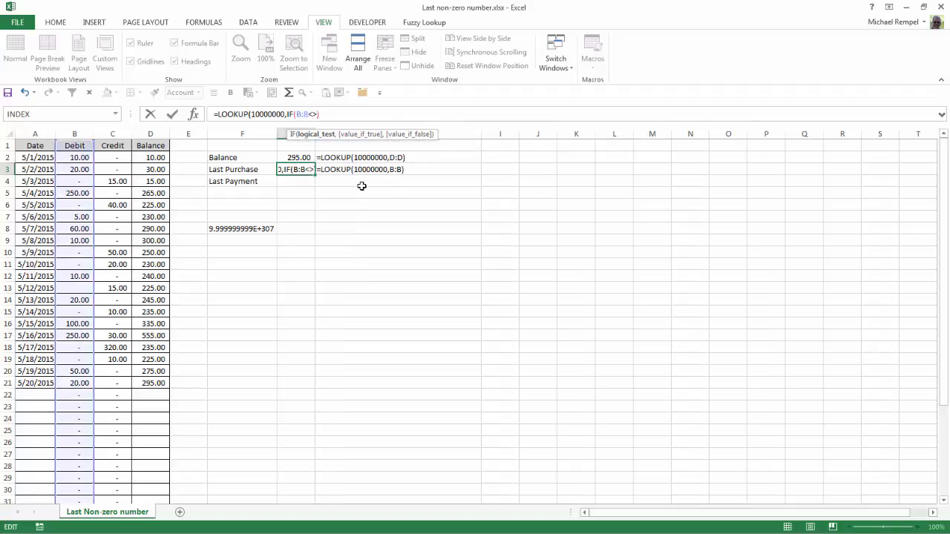
type("0,")
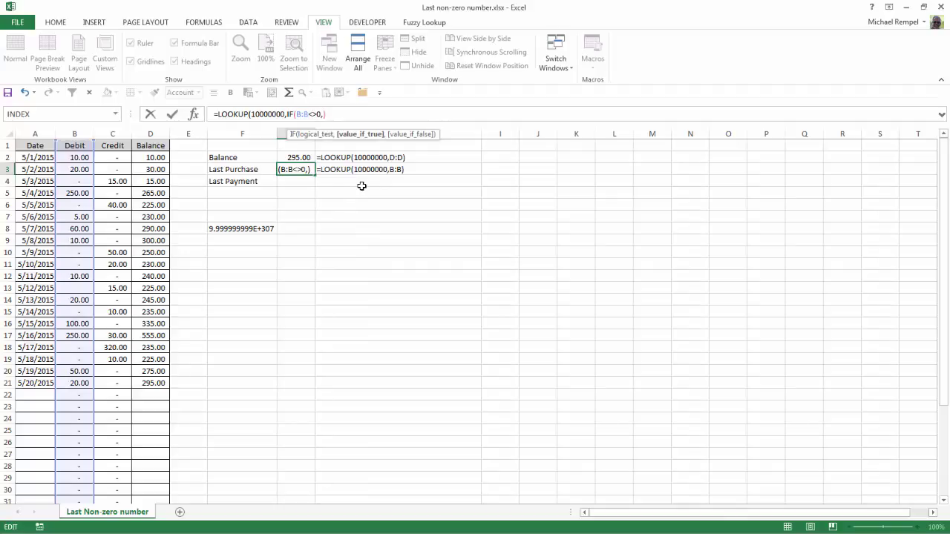
type("B:B")
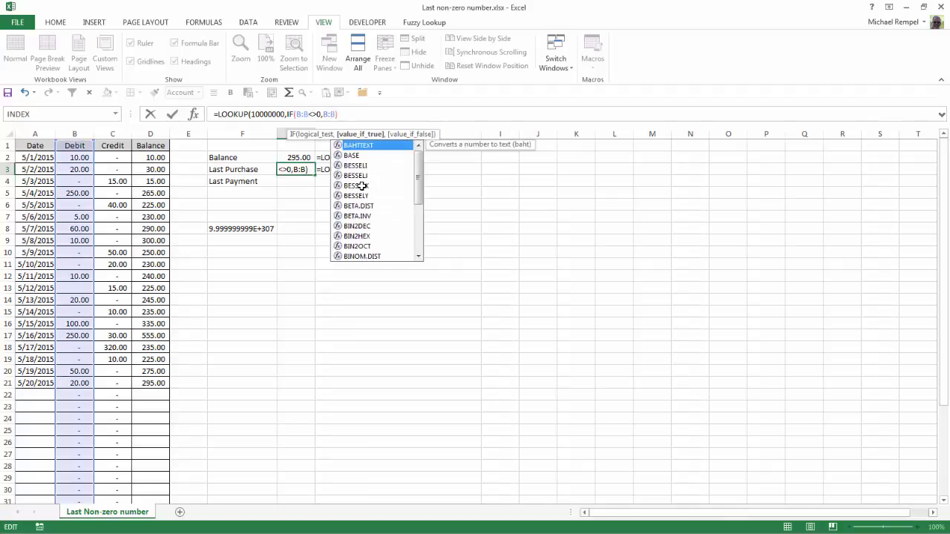
left_click(360, 114)
type(")")
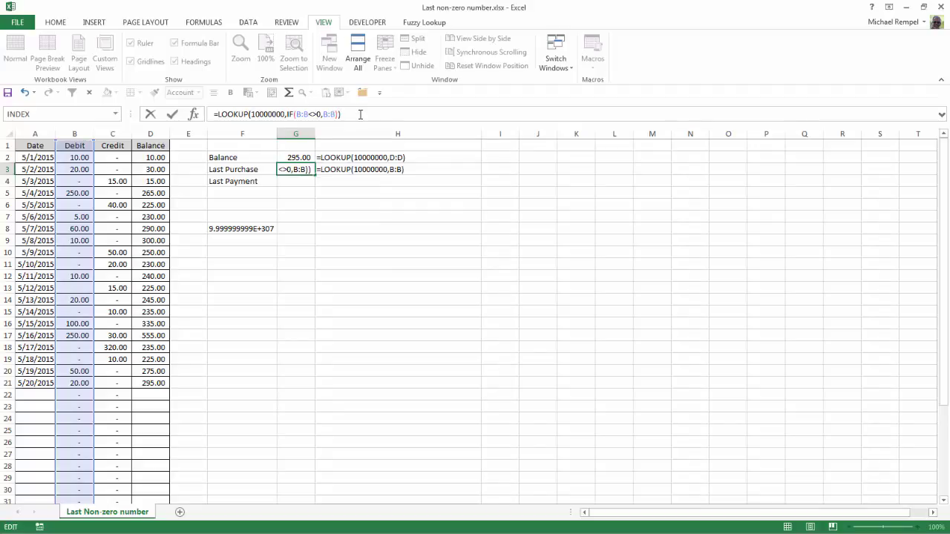
key("Return")
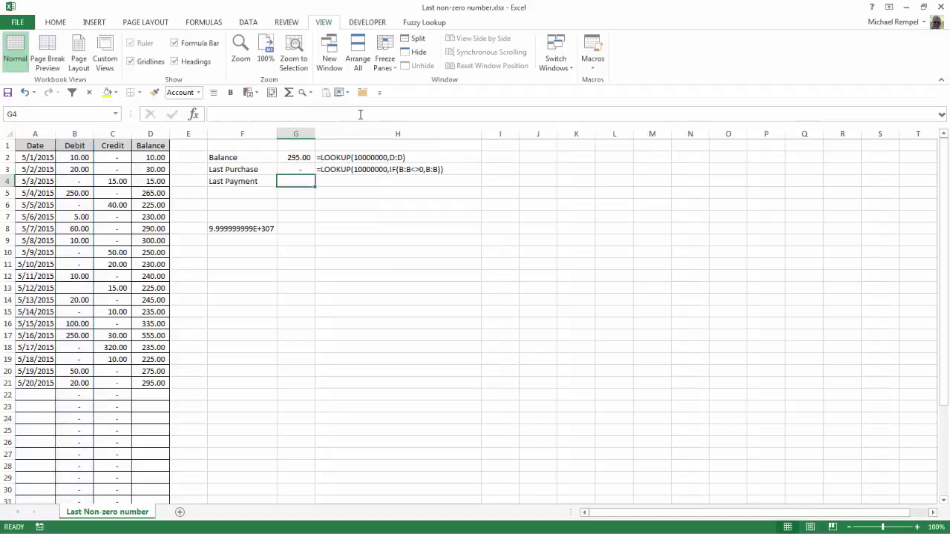
key("Up")
left_click(360, 113)
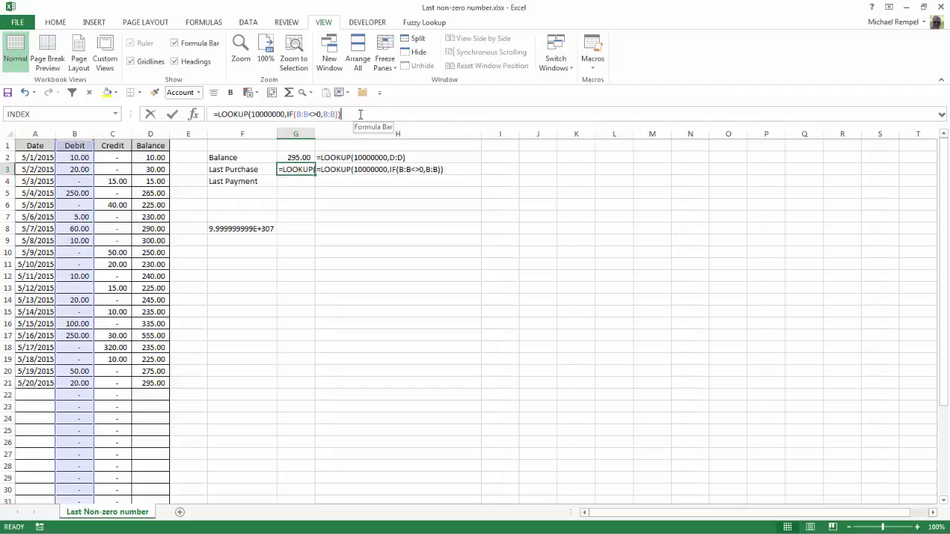
key("ctrl+shift+Return")
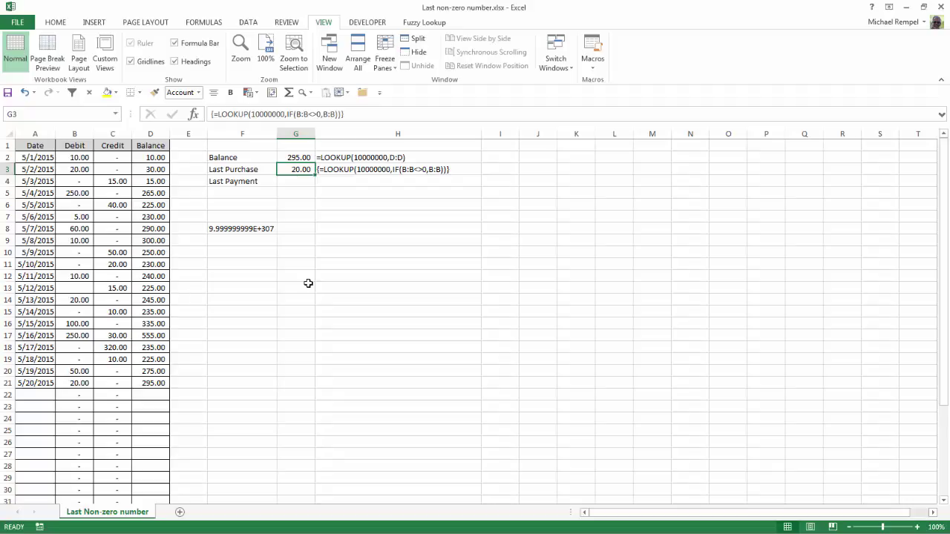
Step: Copy G3's formula to G4, switch both B:B references to C:C, and enter as array formula
key("ctrl+c")
key("Down")
key("Return")
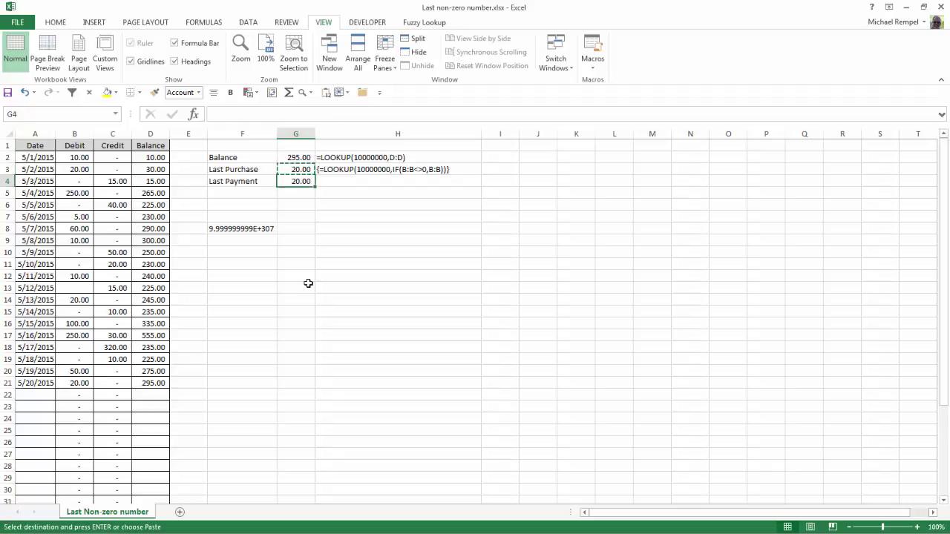
double_click(309, 113)
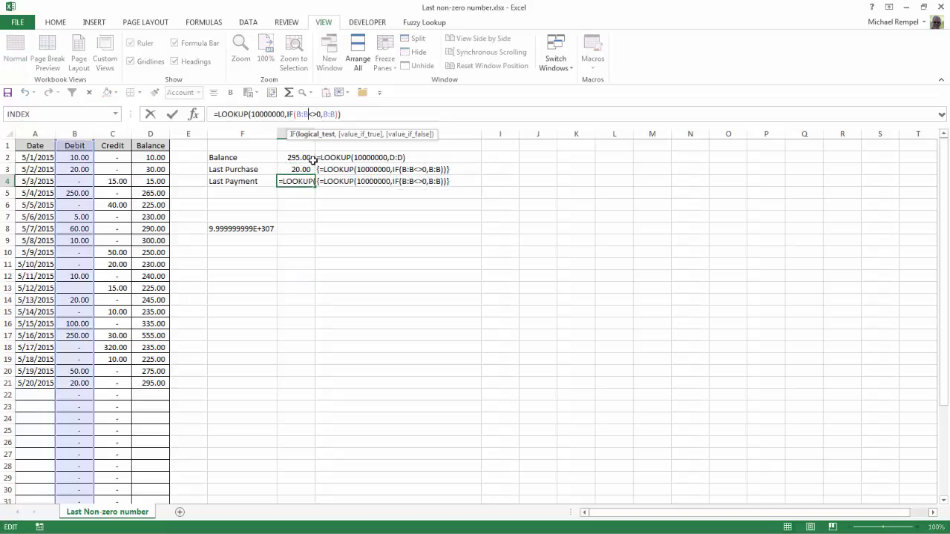
key("BackSpace")
type("C:C")
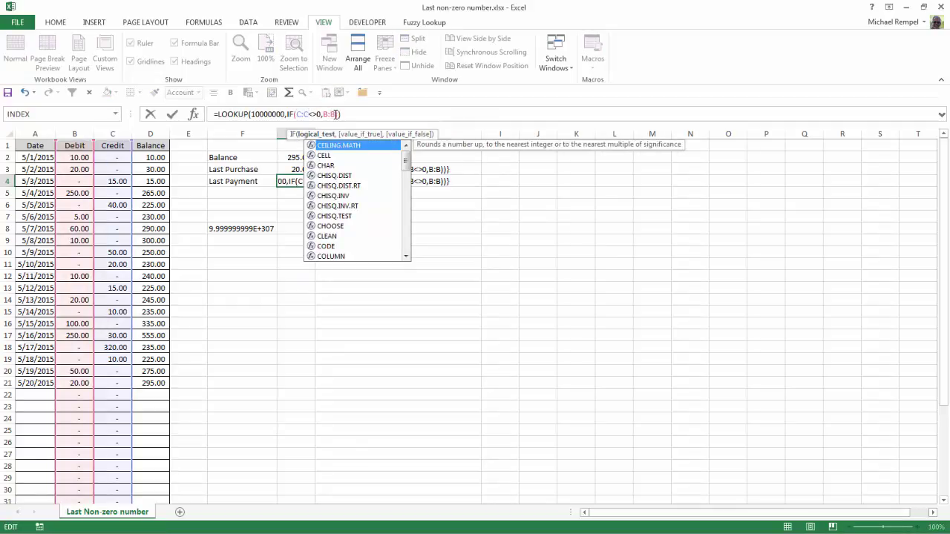
double_click(332, 114)
key("BackSpace")
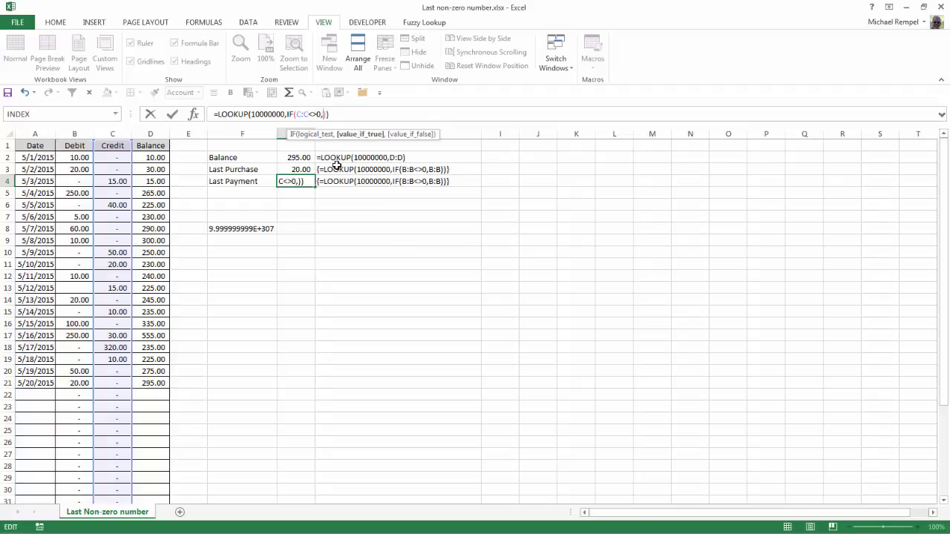
type("C:C")
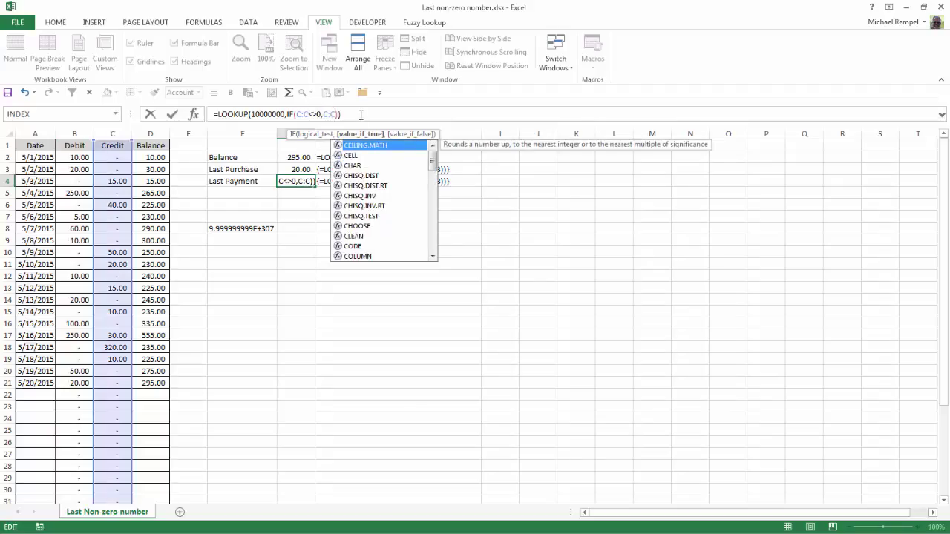
left_click(360, 114)
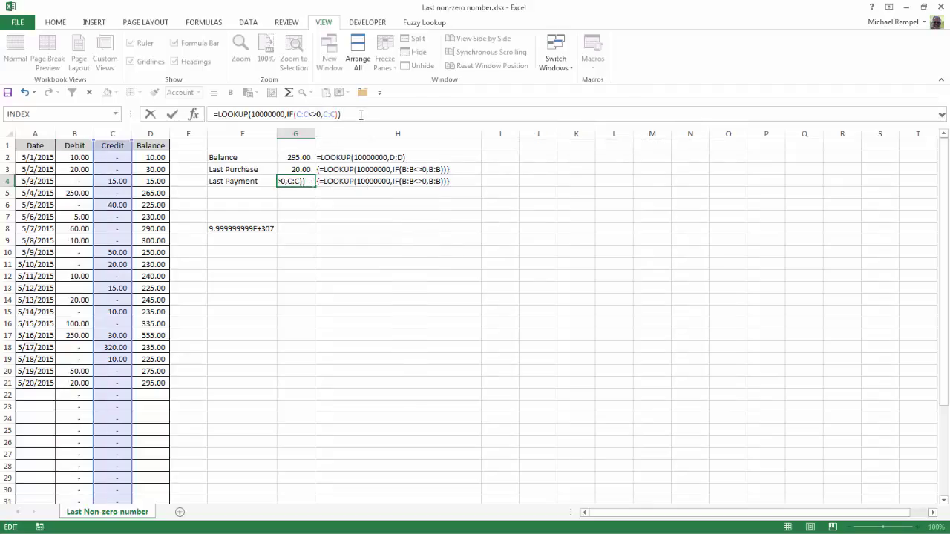
key("ctrl+shift+Return")
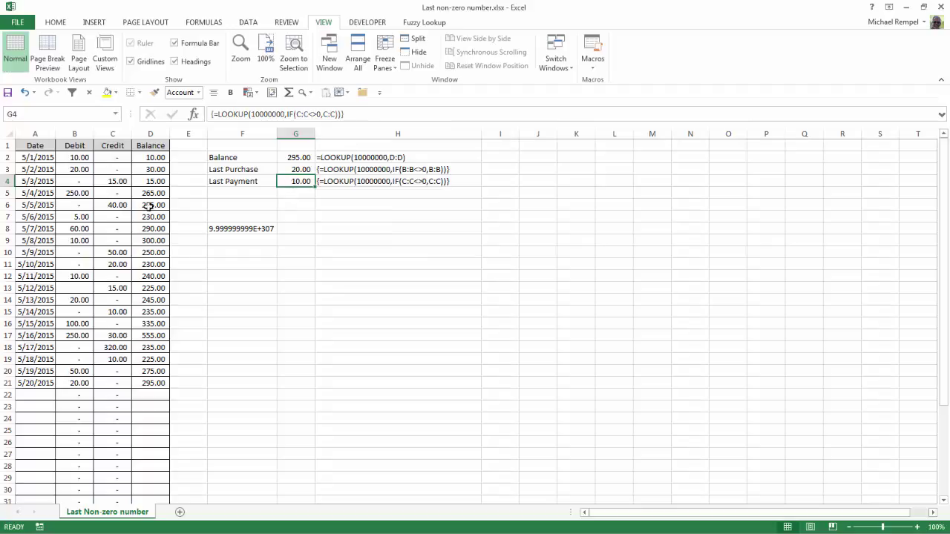